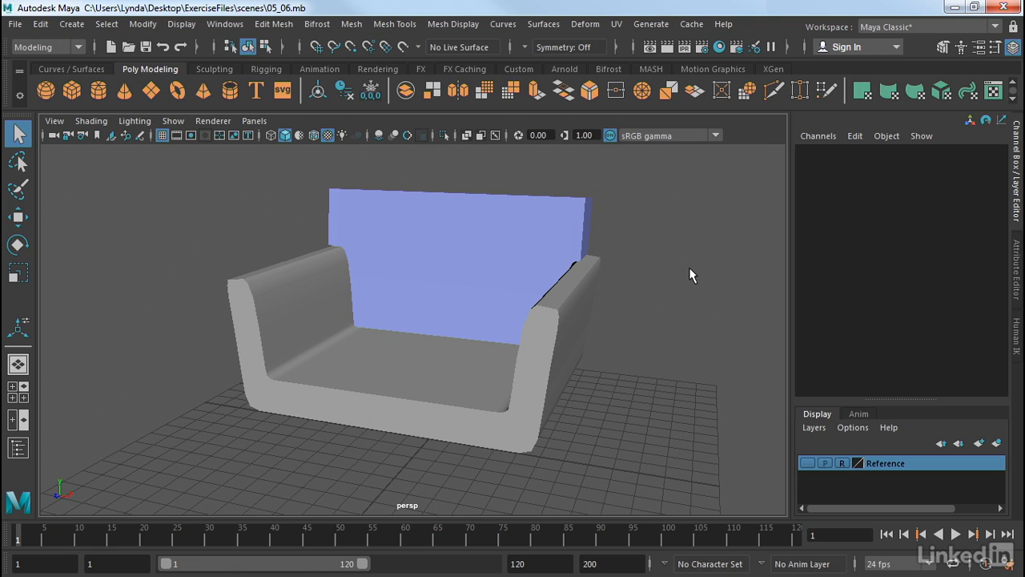
- Select all the sofa models and hide them
left_click_drag(640, 170, 163, 485)
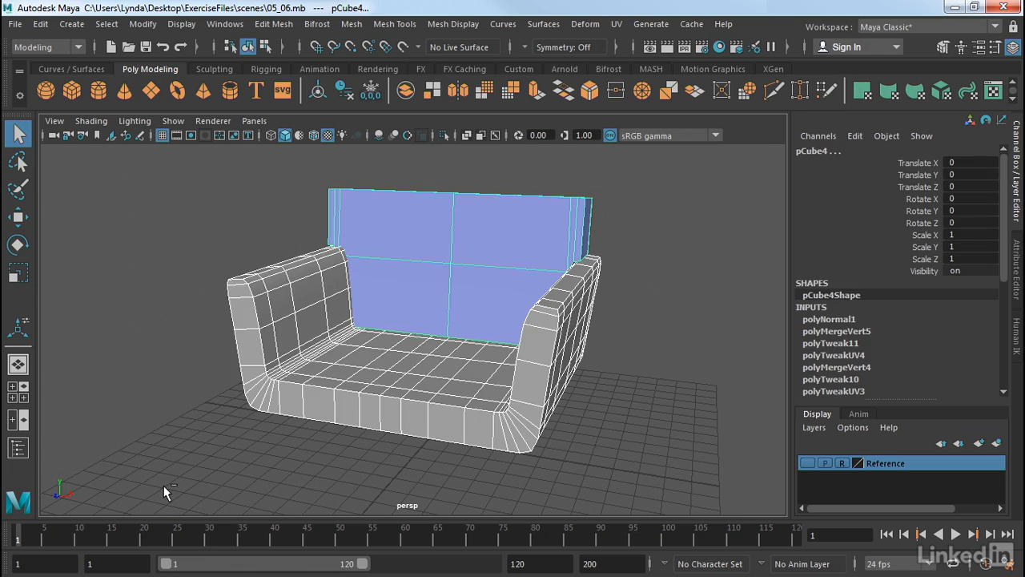
key("ctrl+h")
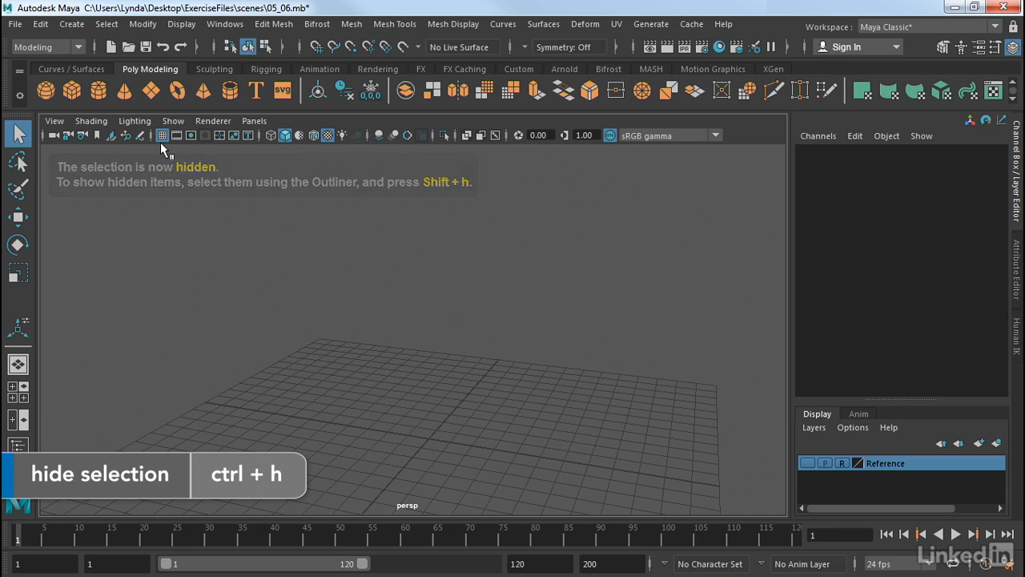
- Interactively create a polygon cube on the grid, about 7.7 wide, 6.4 high and 9.9 deep
left_click(73, 94)
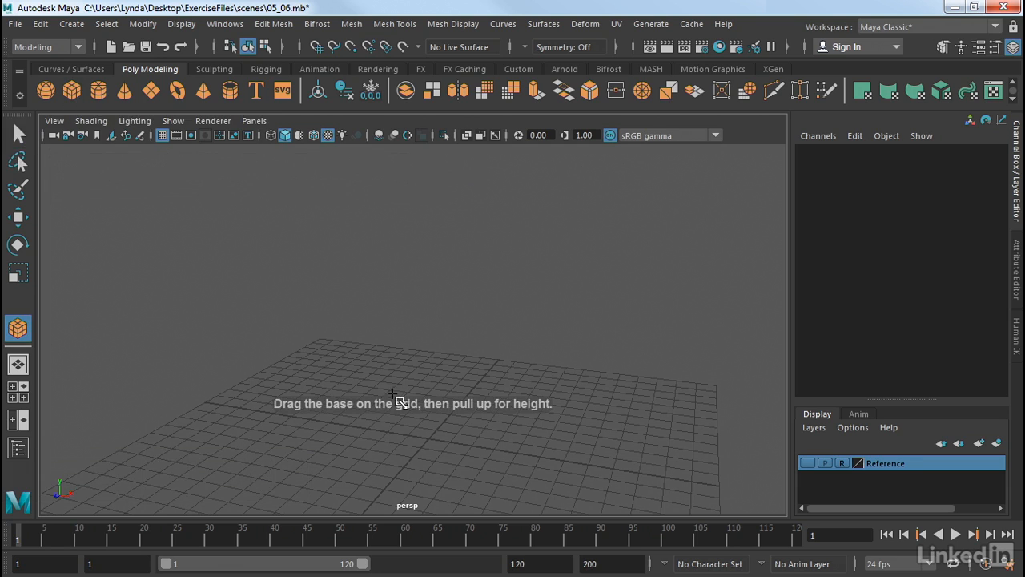
left_click_drag(398, 415, 470, 303)
middle_click_drag(533, 373, 537, 300, "alt")
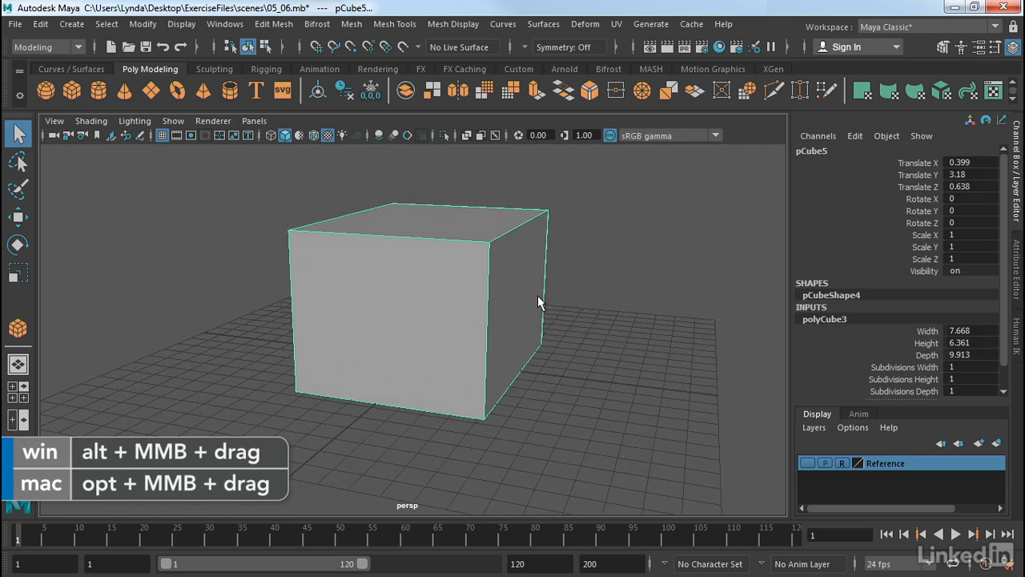
- Switch the cube to edge mode and select three edges on its right side, including the front vertical corner edge
left_click_drag(537, 299, 507, 316, "alt")
left_click(653, 263)
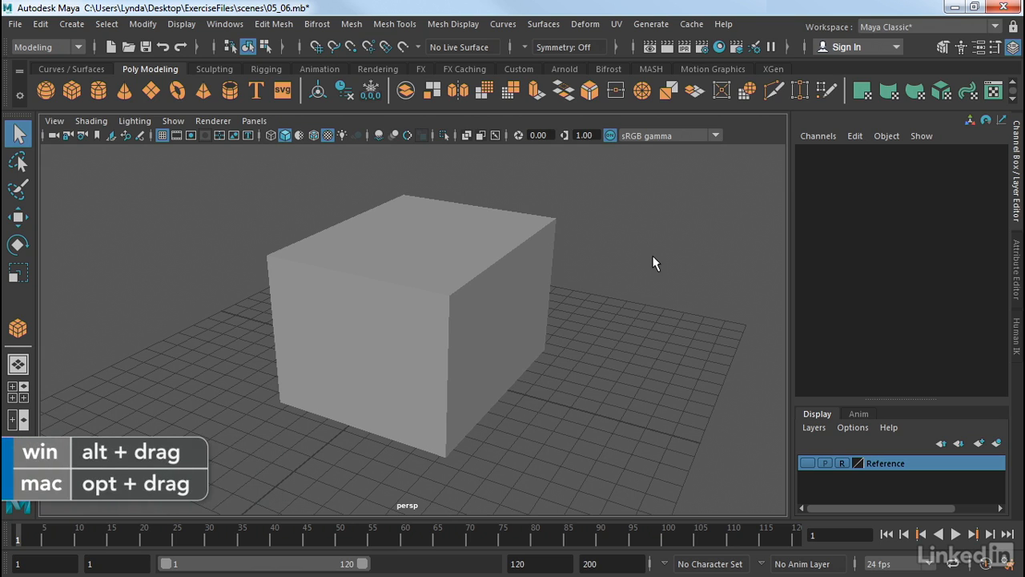
left_click(511, 301)
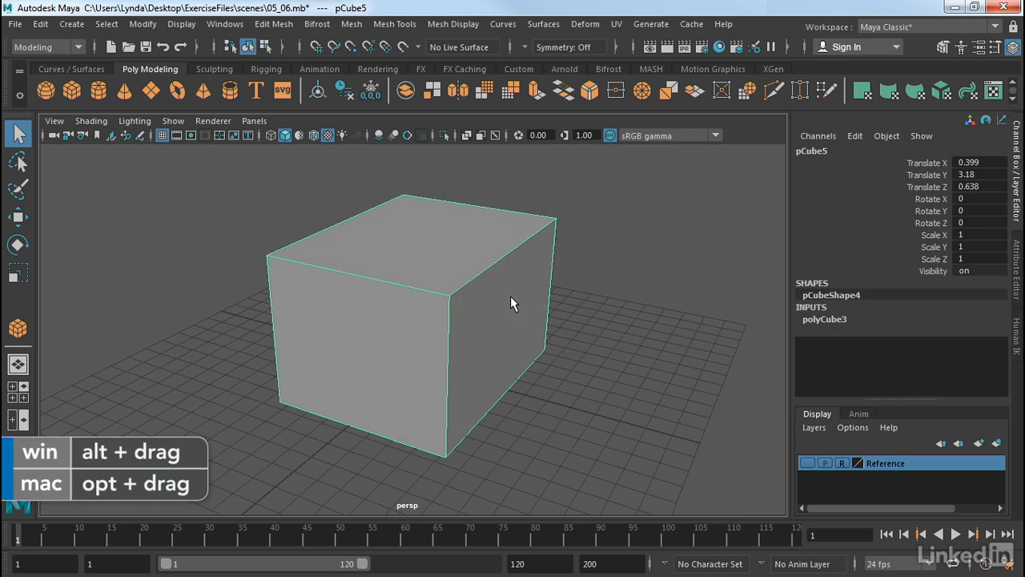
right_click_drag(511, 303, 506, 92)
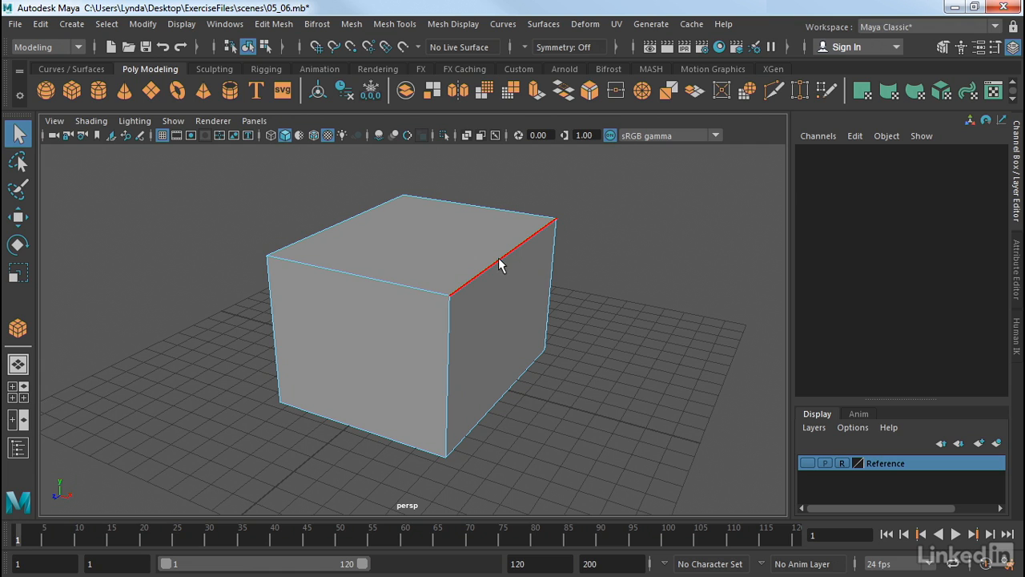
left_click(504, 267)
left_click(552, 257, "shift")
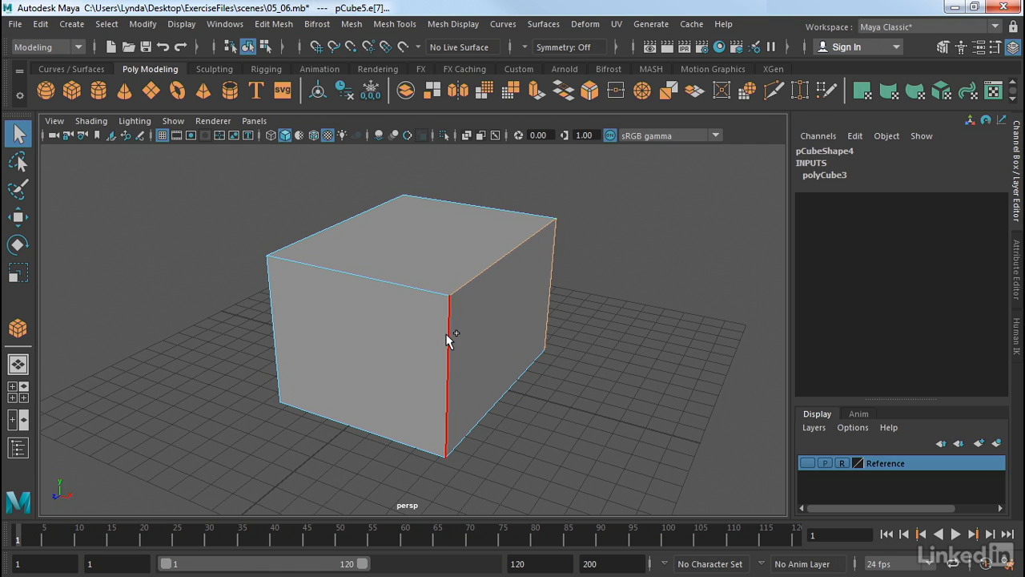
left_click(447, 333, "shift")
- Bevel the selected edges from the Bevel Options with Fractional offset type and width 0.5
left_click_drag(577, 342, 590, 342, "alt")
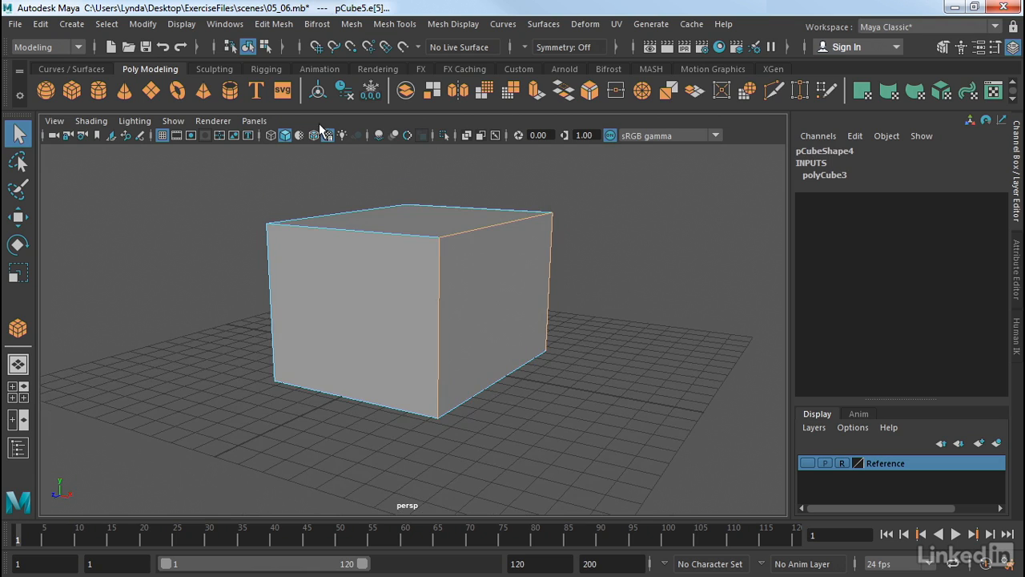
left_click(275, 24)
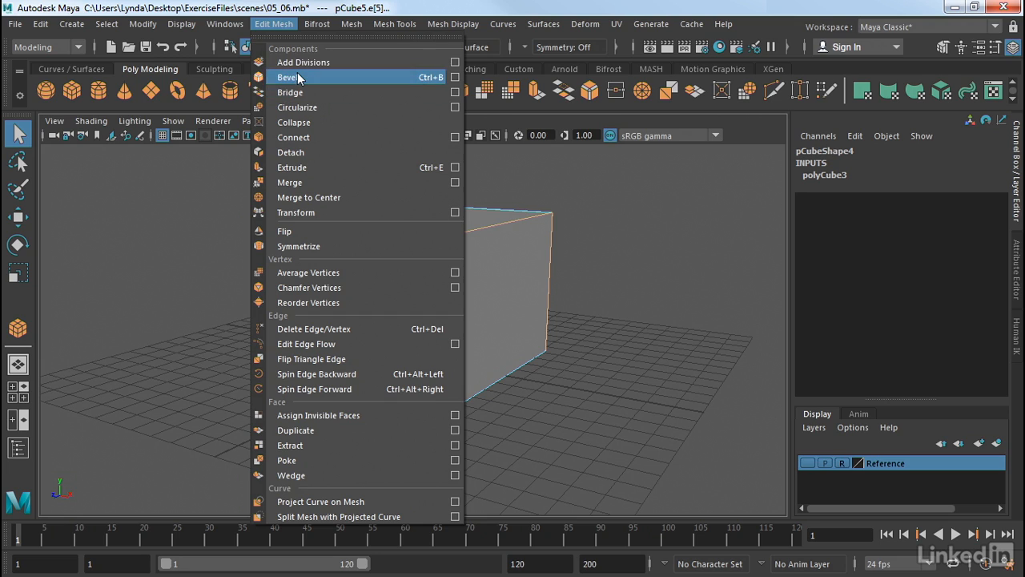
left_click(455, 77)
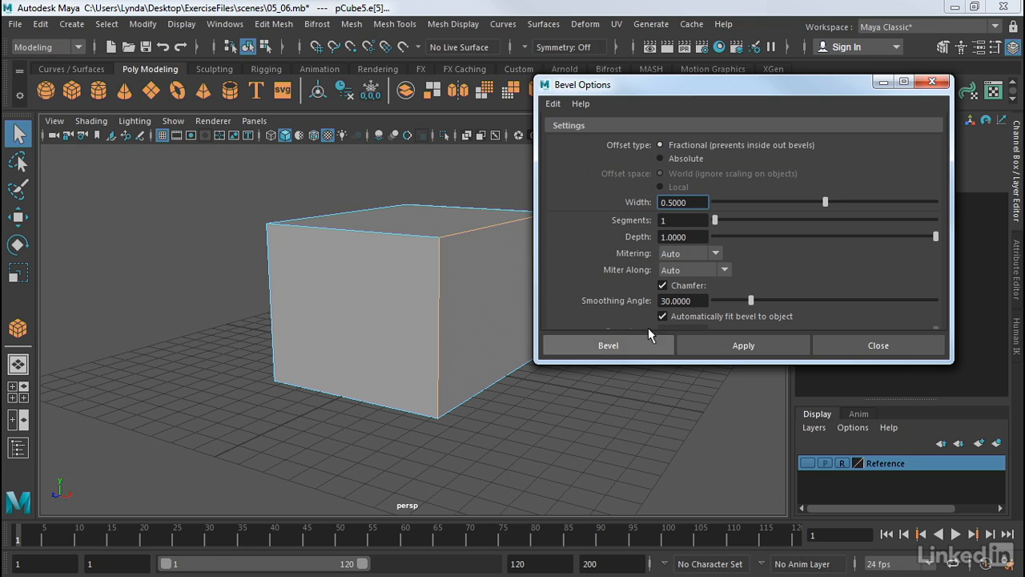
left_click_drag(645, 363, 643, 421)
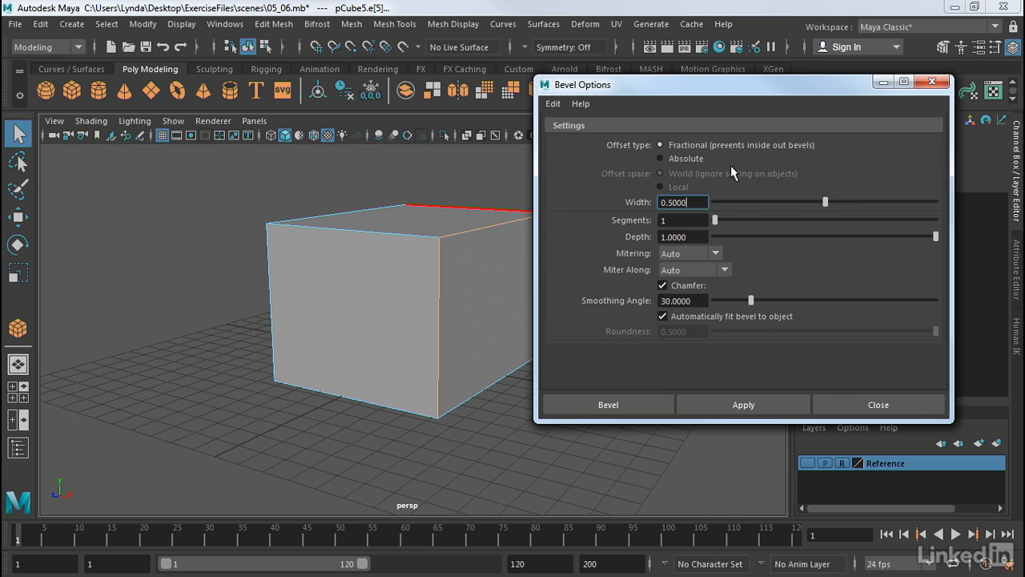
left_click(661, 158)
left_click(661, 145)
left_click(629, 401)
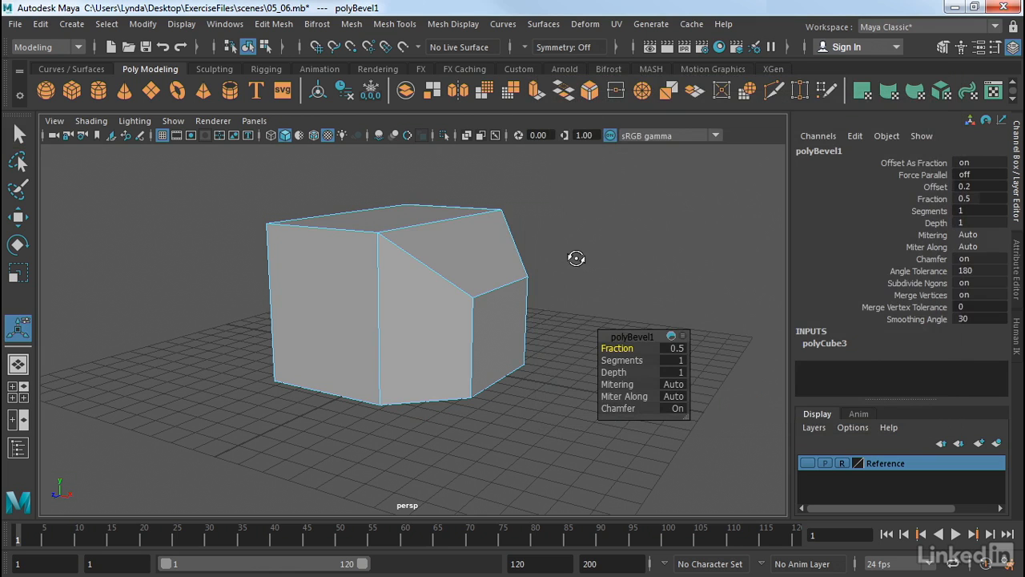
- Set the bevel's fraction to 0.2 and its segments to 4
left_click_drag(575, 258, 614, 210, "alt")
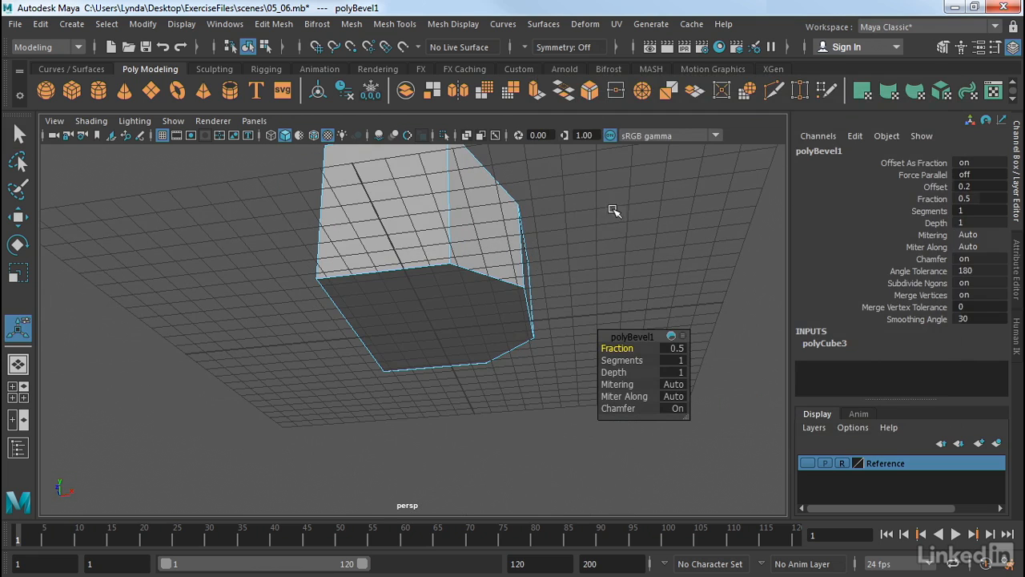
left_click_drag(595, 252, 561, 259, "alt")
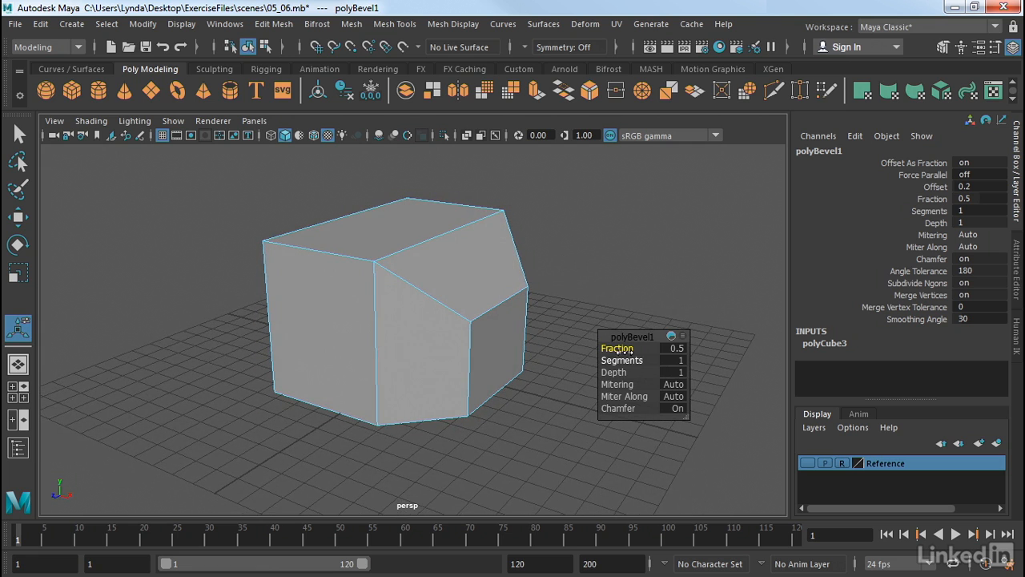
mouse_move(625, 350)
left_mouse_down()
mouse_move(620, 361)
mouse_move(640, 361)
left_mouse_up()
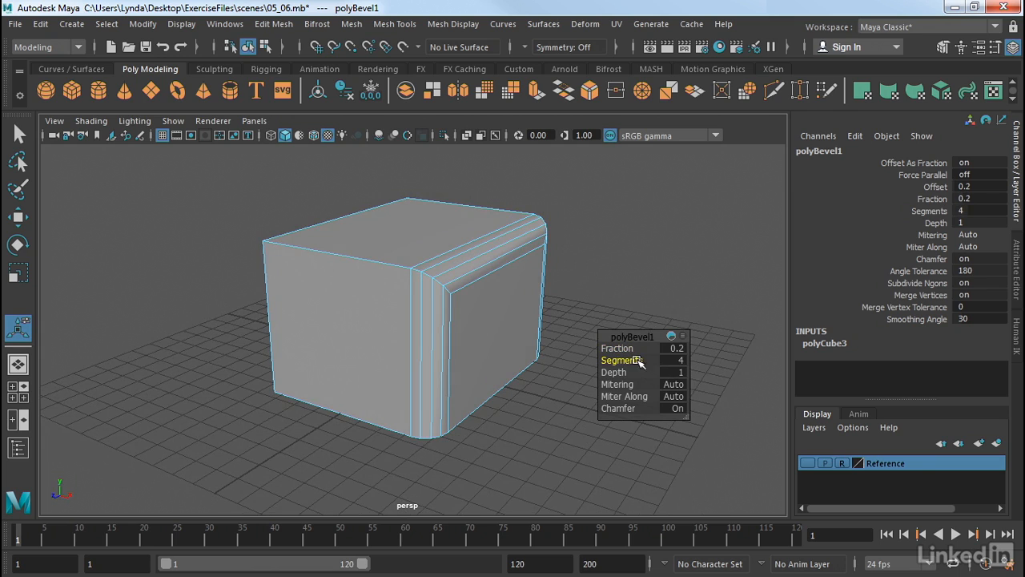
mouse_move(630, 371)
left_mouse_down()
mouse_move(592, 377)
mouse_move(632, 382)
left_mouse_up()
mouse_move(617, 408)
left_mouse_down()
mouse_move(653, 409)
mouse_move(583, 405)
mouse_move(629, 409)
left_mouse_up()
left_click(693, 276)
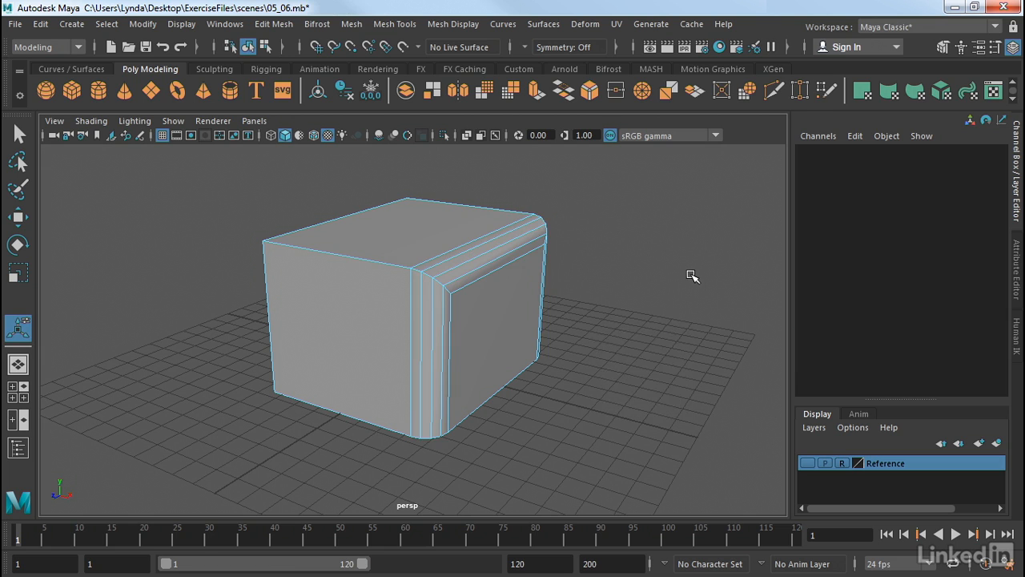
- Select the cube's front face and apply a Bevel to it
left_click_drag(633, 314, 754, 304, "alt")
right_click_drag(463, 297, 460, 171)
left_click(402, 289)
left_click(402, 295)
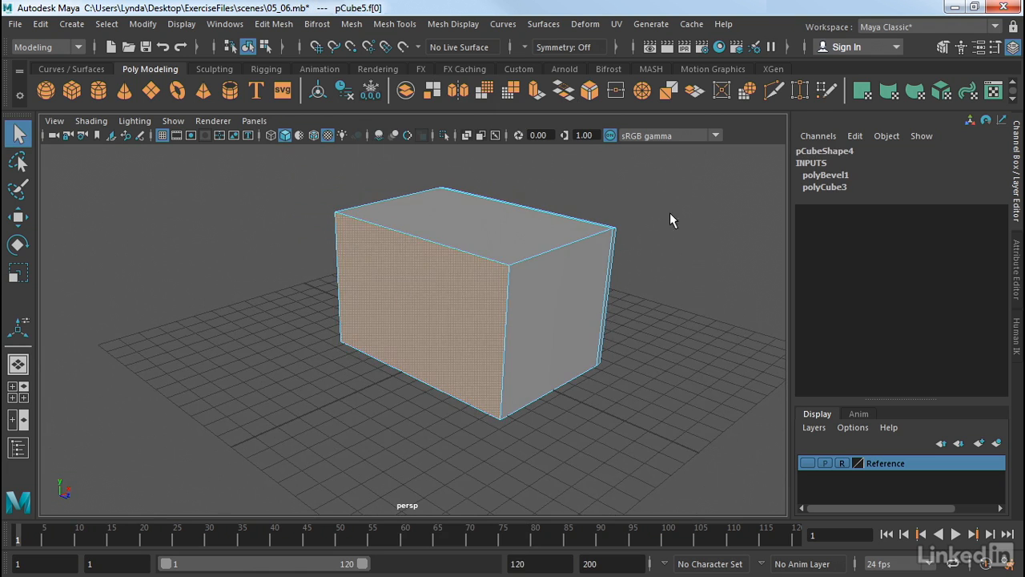
middle_click_drag(670, 216, 622, 238, "alt")
left_click(274, 24)
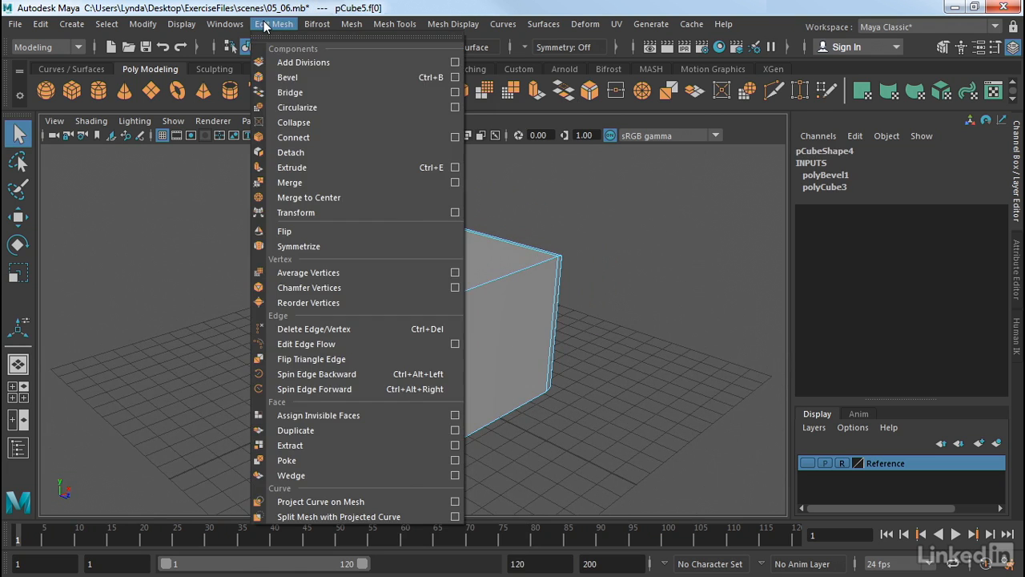
left_click(295, 78)
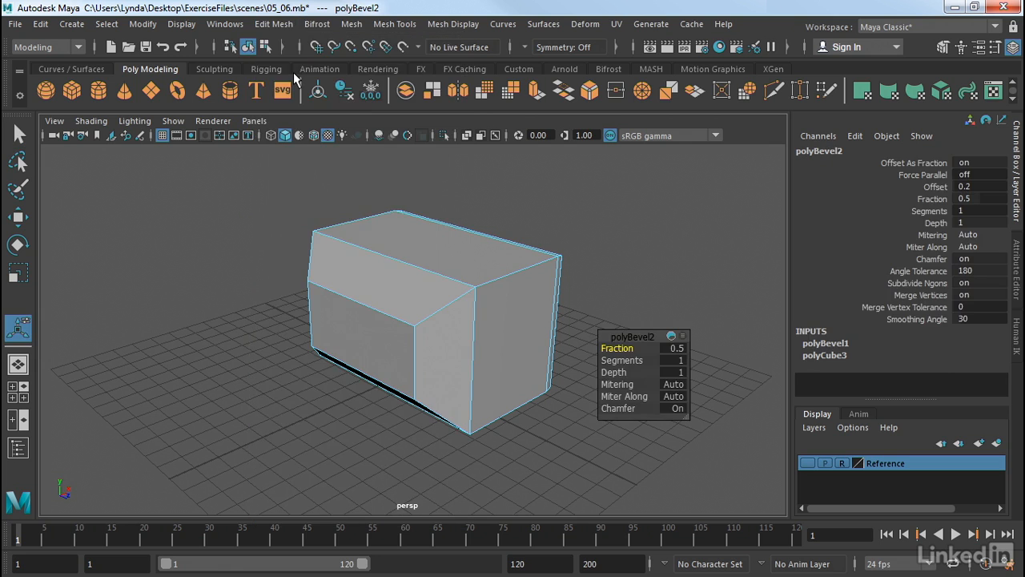
- Set the second bevel's fraction to 0.2 and its segments to 3
left_click_drag(641, 247, 614, 225, "alt")
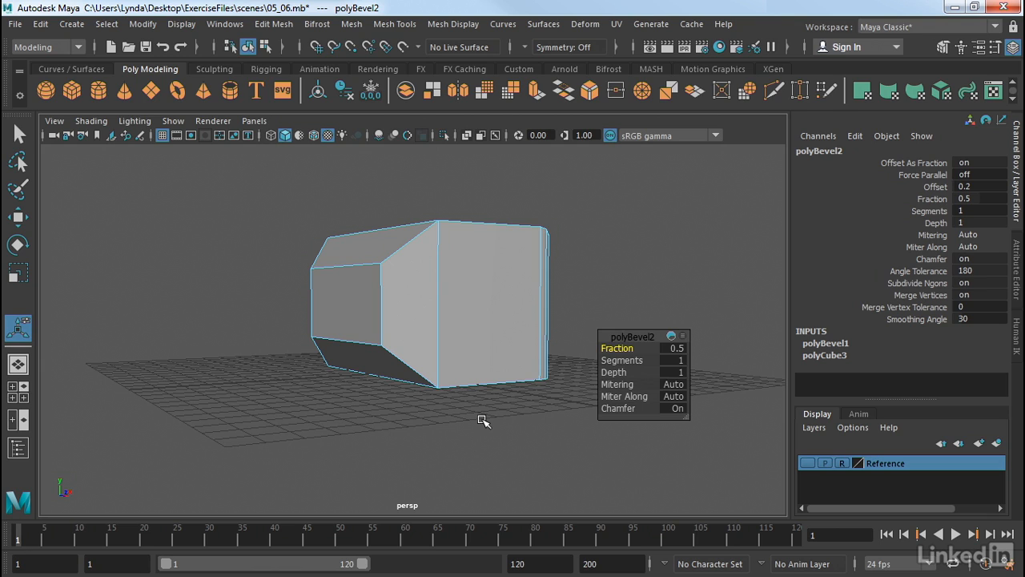
left_click_drag(617, 349, 633, 365)
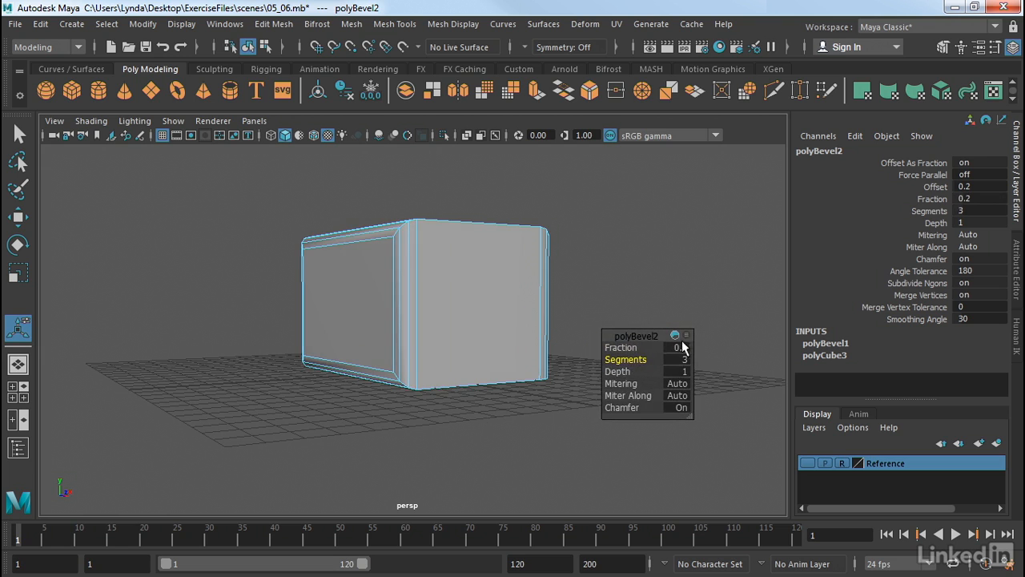
left_click(669, 288)
left_click_drag(664, 267, 537, 253, "alt")
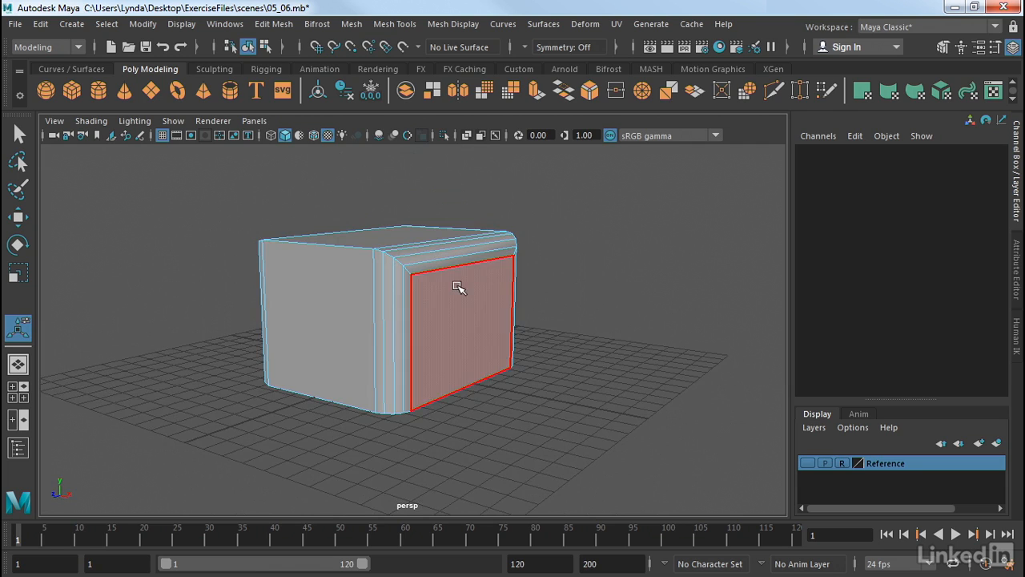
- Return to object mode, select the practice cube and delete it
right_click_drag(461, 288, 522, 107)
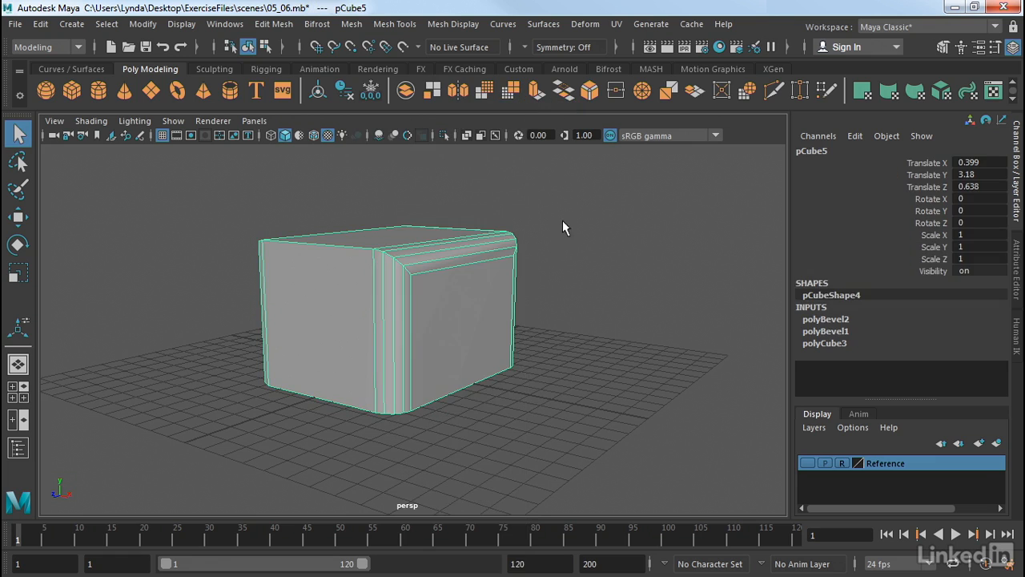
left_click_drag(570, 197, 202, 452)
key("Delete")
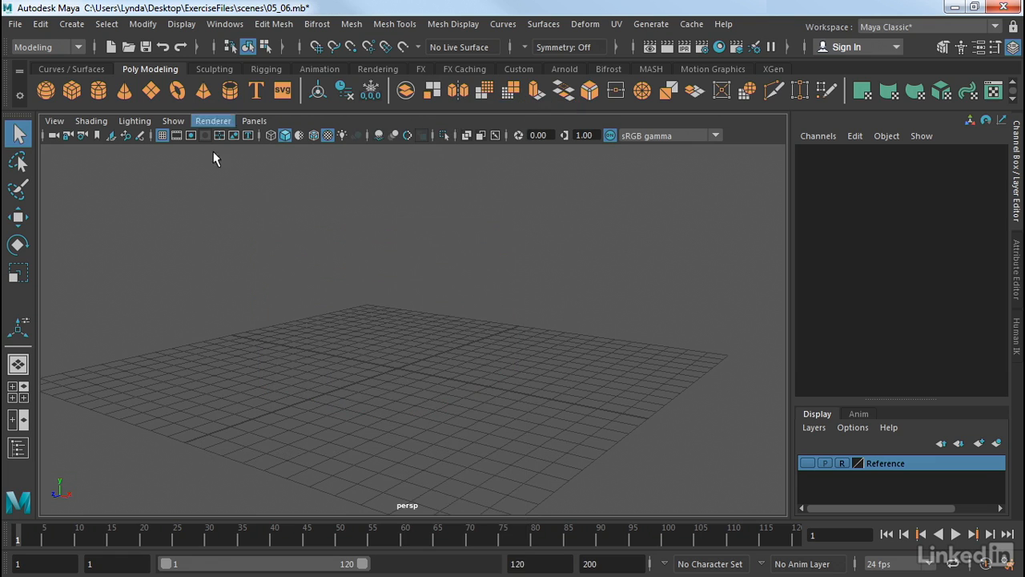
- Show the last hidden objects to bring back the sofa models
left_click(181, 24)
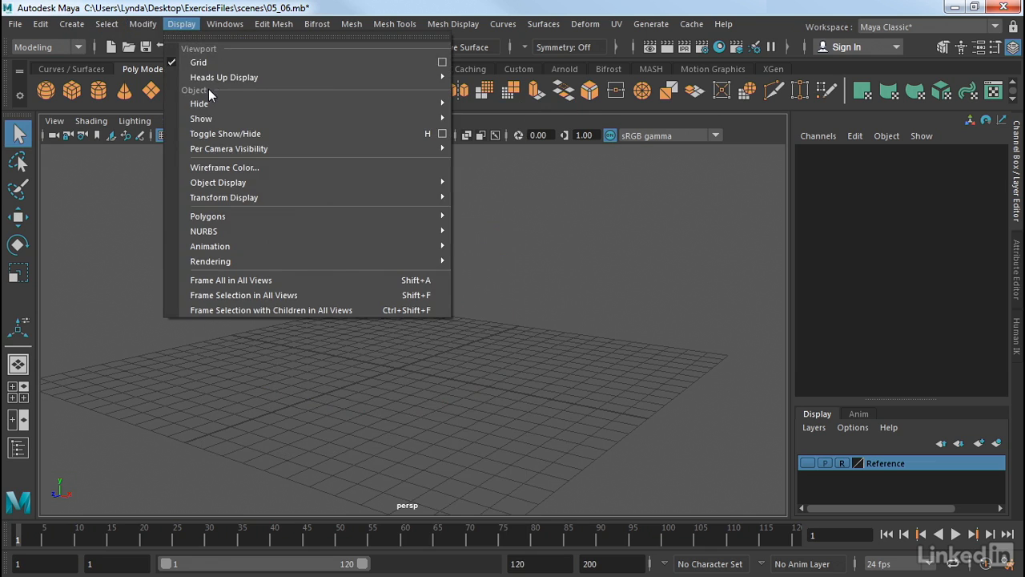
mouse_move(229, 120)
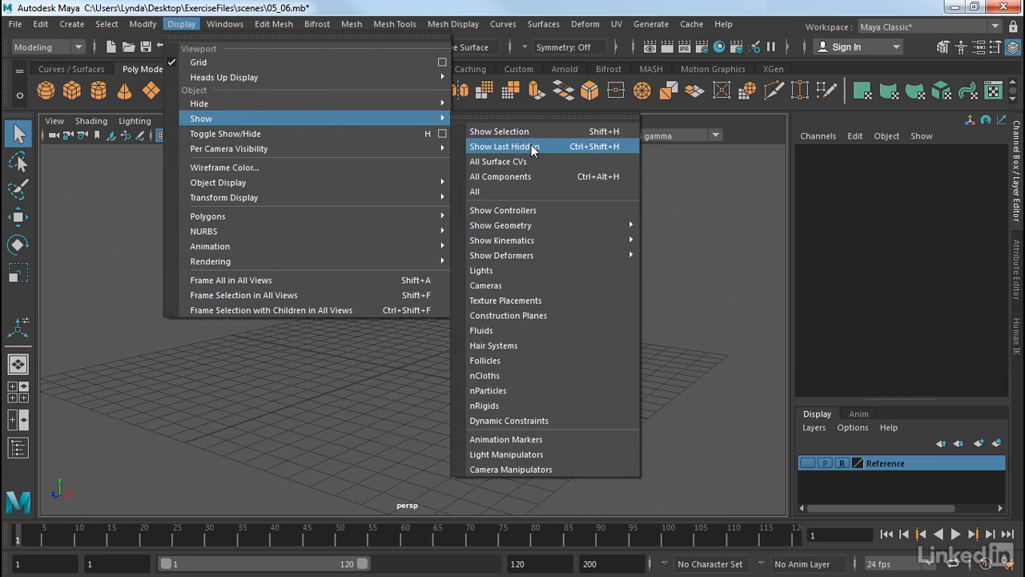
left_click(534, 146)
- Select the sofa frame, switch to face mode and select the loop of faces running around the frame's outer band
left_click_drag(606, 298, 677, 362, "alt")
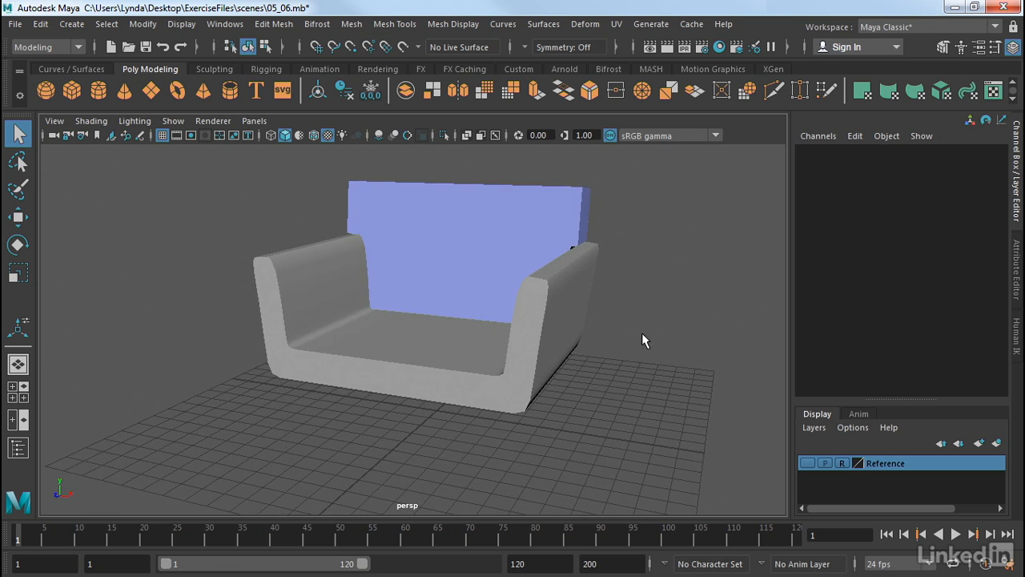
mouse_move(643, 339)
left_mouse_down("alt")
mouse_move(566, 362)
mouse_move(542, 325)
mouse_move(524, 325)
mouse_move(641, 336)
left_mouse_up("alt")
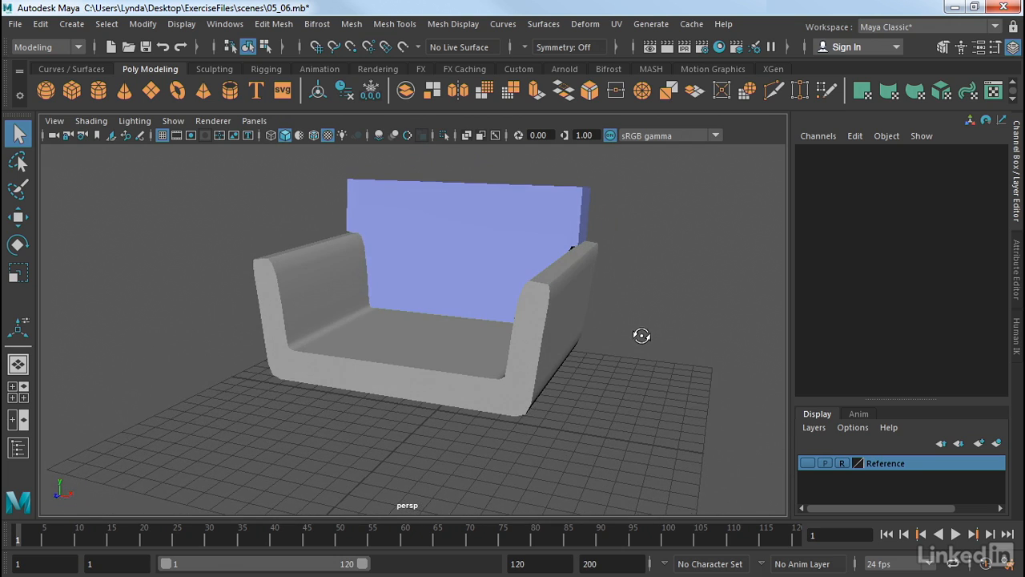
scroll(585, 368, "up", 4)
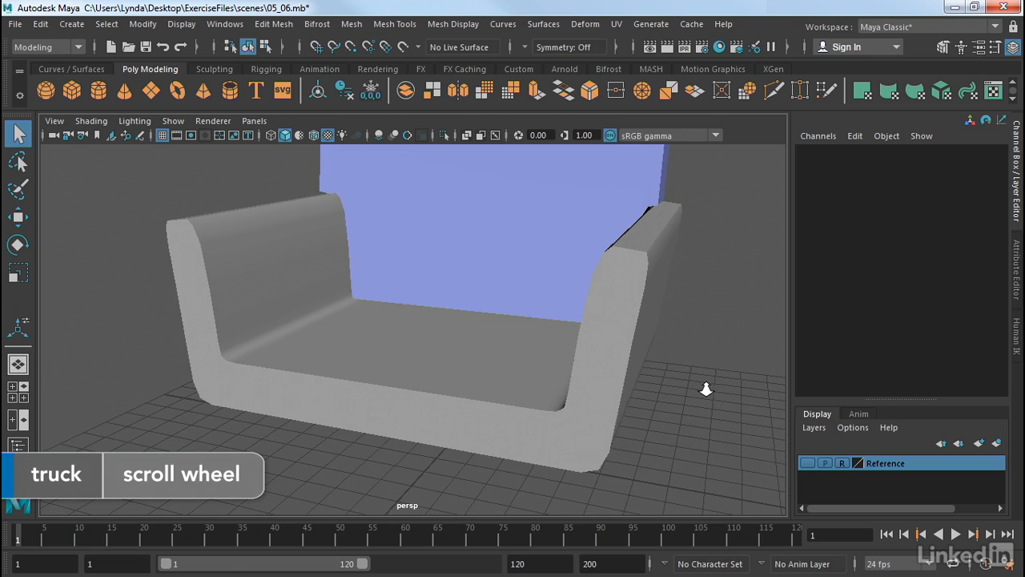
left_click(620, 334)
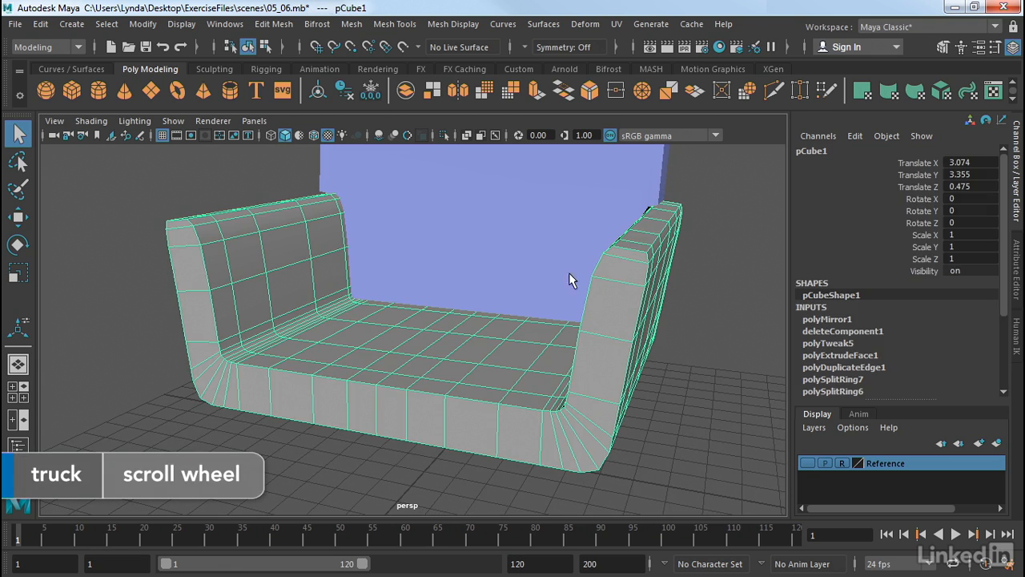
right_click_drag(619, 325, 622, 88)
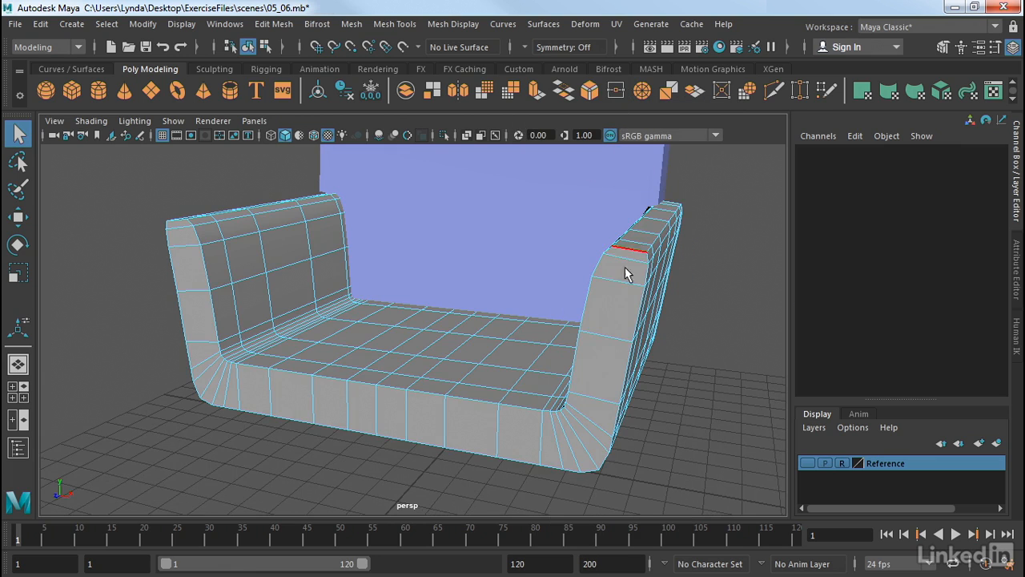
right_click_drag(619, 279, 615, 169)
left_click(630, 256)
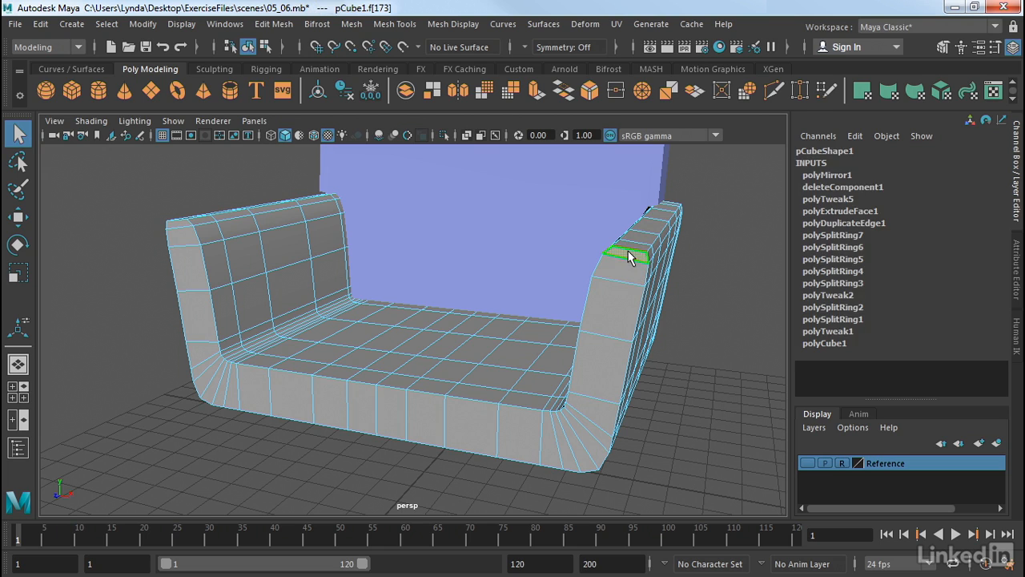
double_click(175, 224)
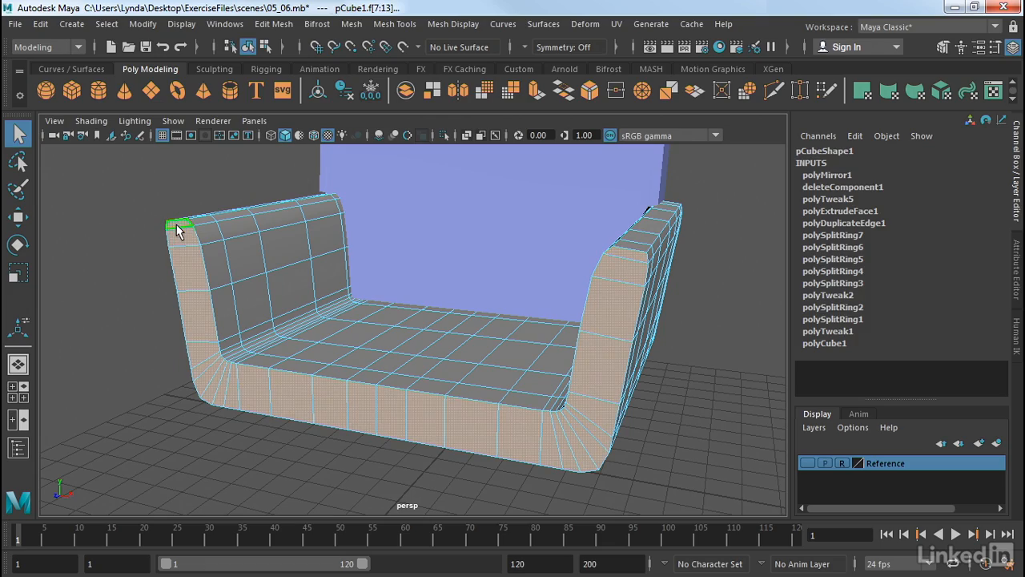
- Apply a Bevel to the selected face loop of the sofa frame
mouse_move(753, 396)
left_mouse_down("alt")
mouse_move(758, 409)
mouse_move(681, 481)
mouse_move(725, 414)
mouse_move(794, 359)
mouse_move(653, 345)
mouse_move(641, 368)
mouse_move(682, 435)
mouse_move(757, 410)
left_mouse_up("alt")
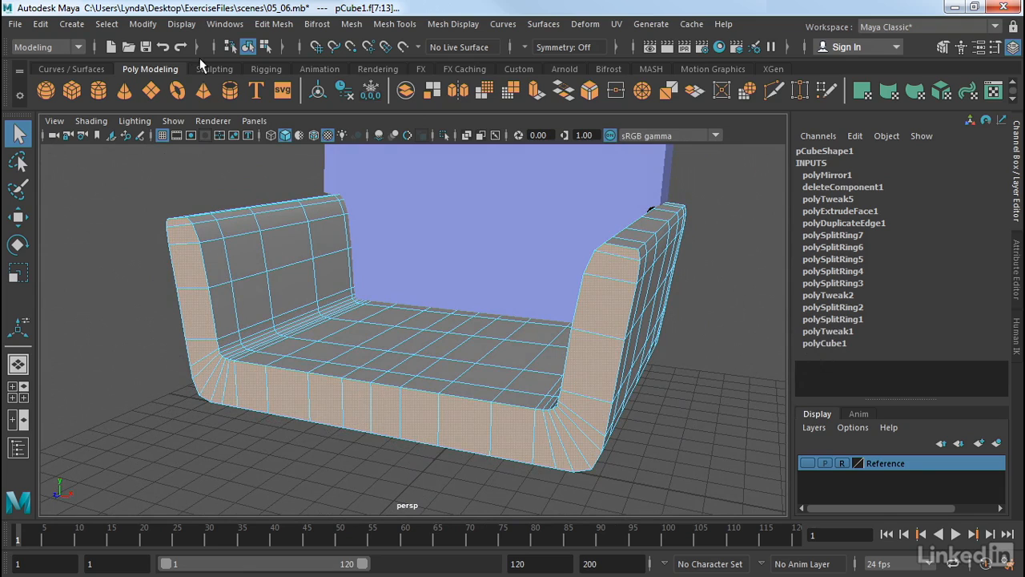
left_click(273, 24)
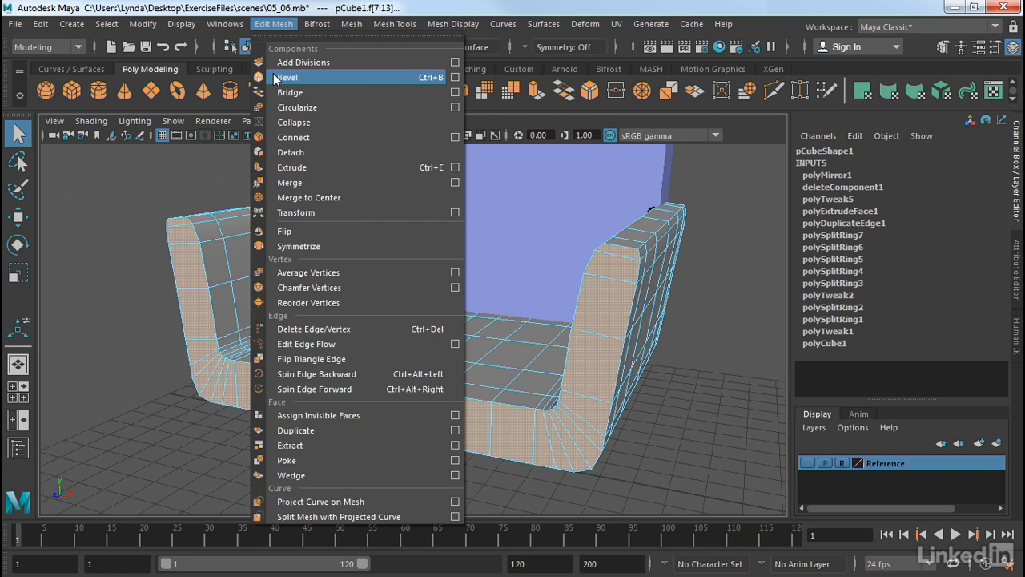
left_click(273, 76)
left_click_drag(721, 290, 648, 286, "alt")
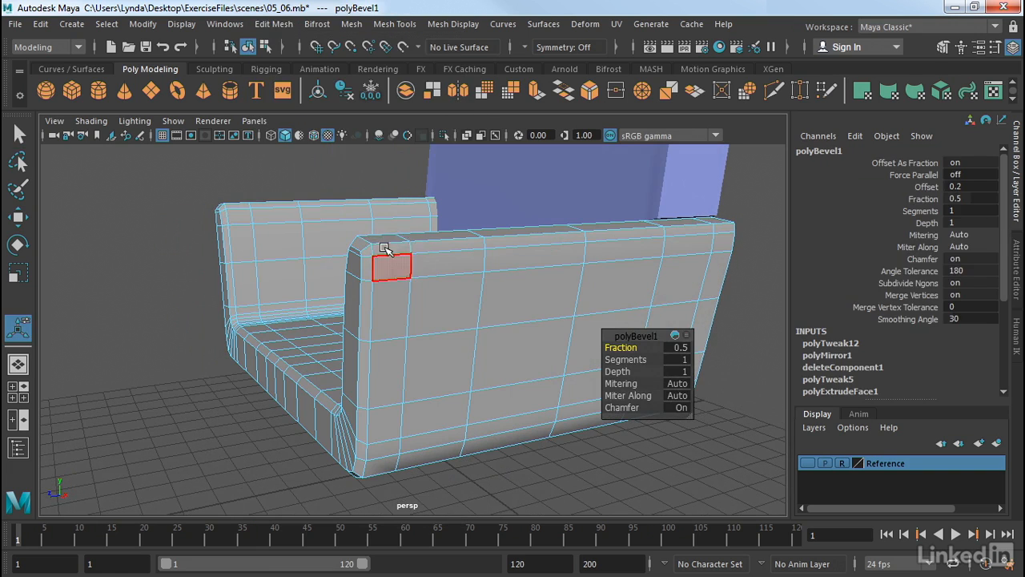
scroll(197, 293, "up", 5)
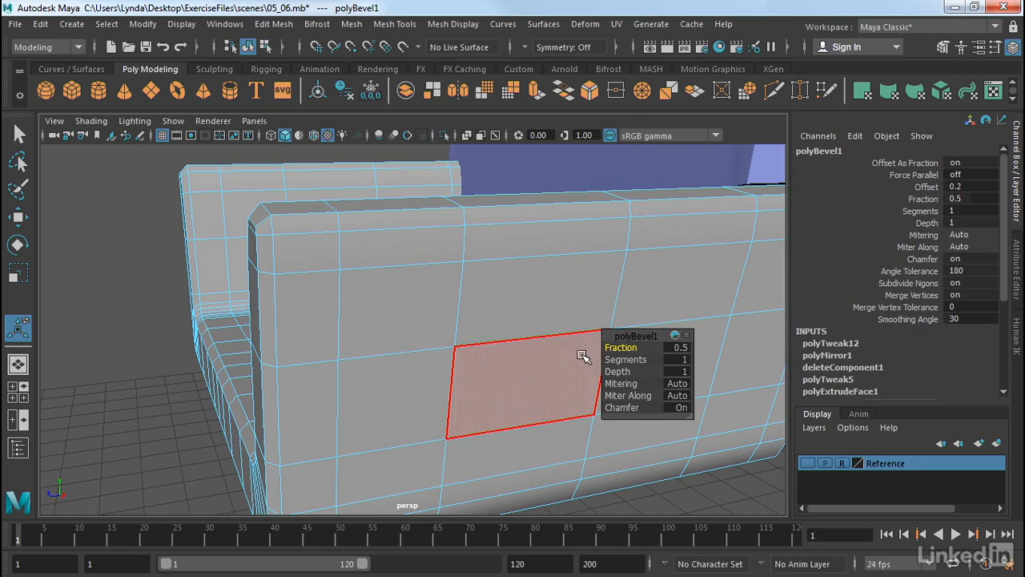
- Set the frame bevel's segments to 2 and its fraction to 0.5, then deselect
left_click_drag(621, 359, 469, 329)
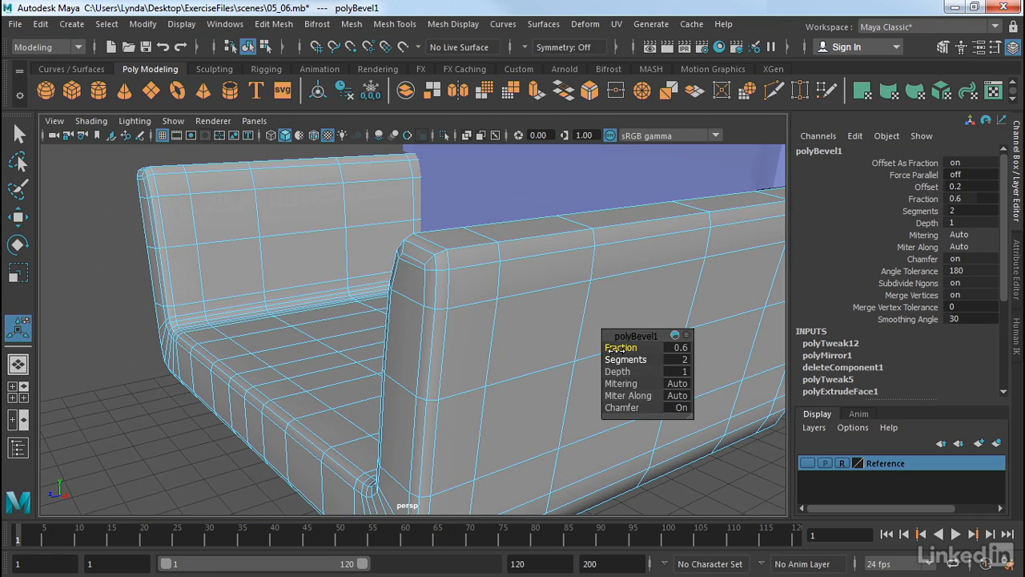
left_click_drag(617, 350, 618, 360)
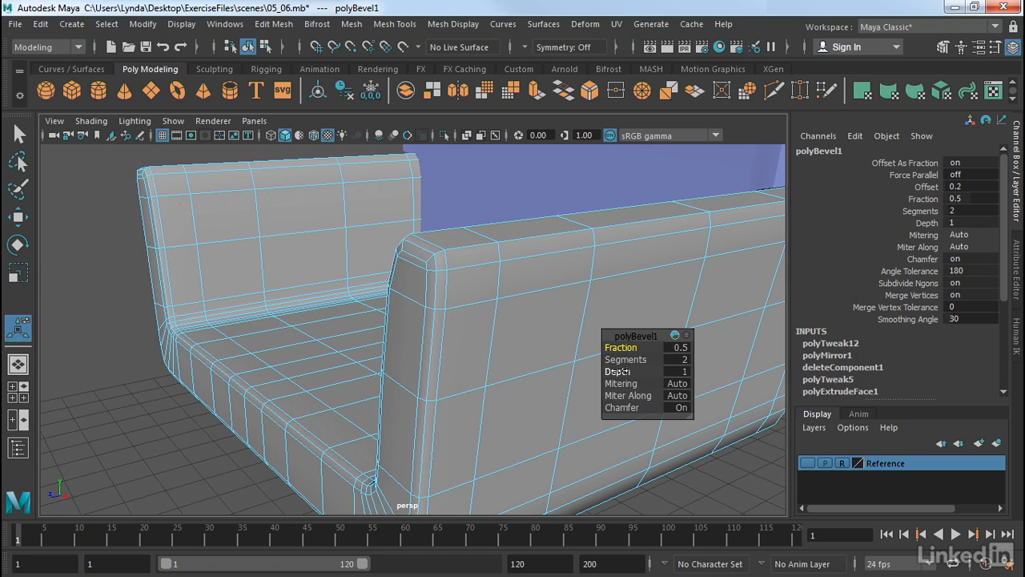
left_click(109, 406)
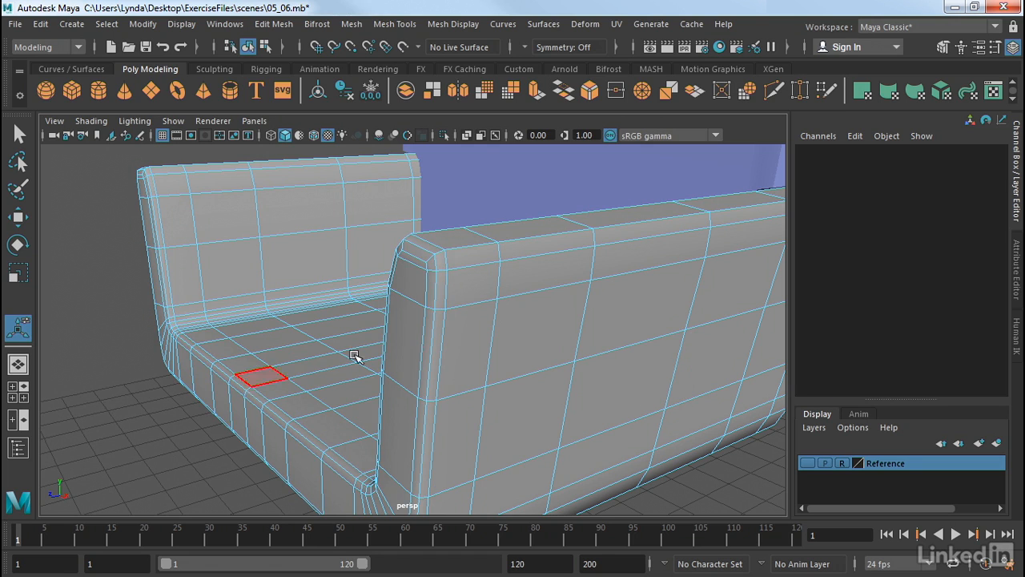
- Return to object mode and orbit around the sofa to inspect the beveled frame
right_click_drag(532, 296, 601, 108)
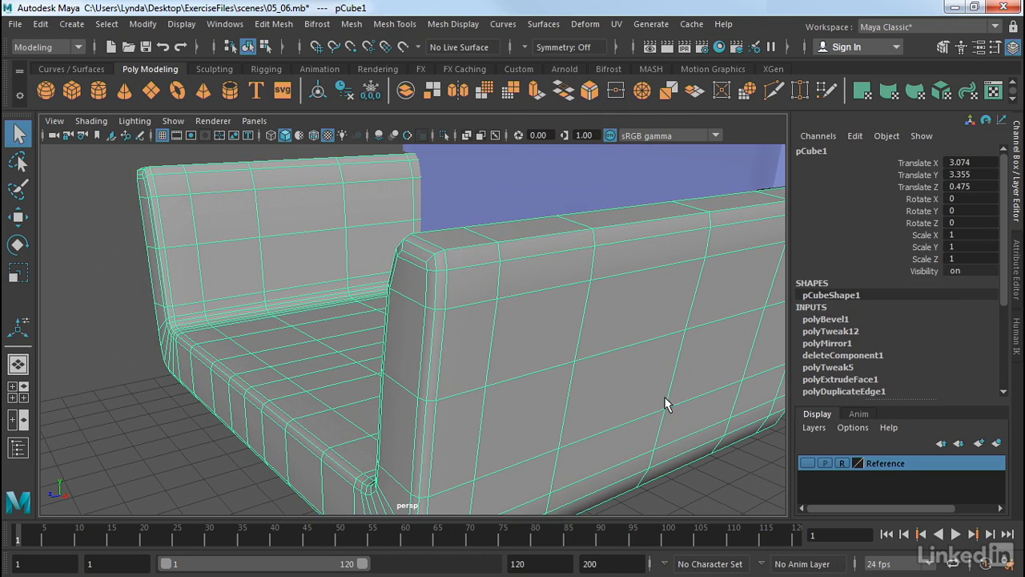
left_click(721, 471)
right_click_drag(721, 471, 471, 415, "alt")
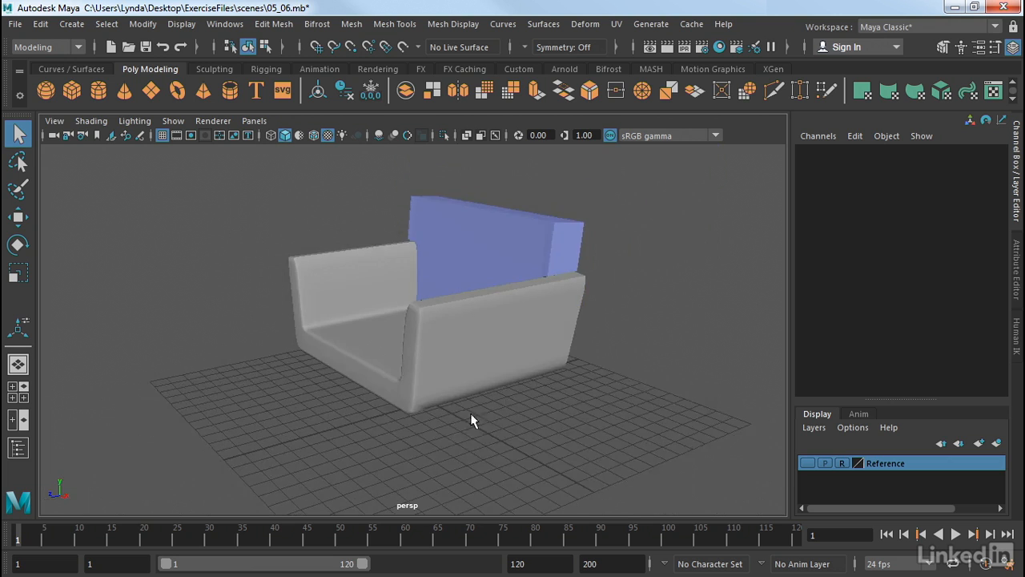
left_click_drag(471, 415, 508, 394, "alt")
left_click_drag(529, 355, 565, 395, "alt")
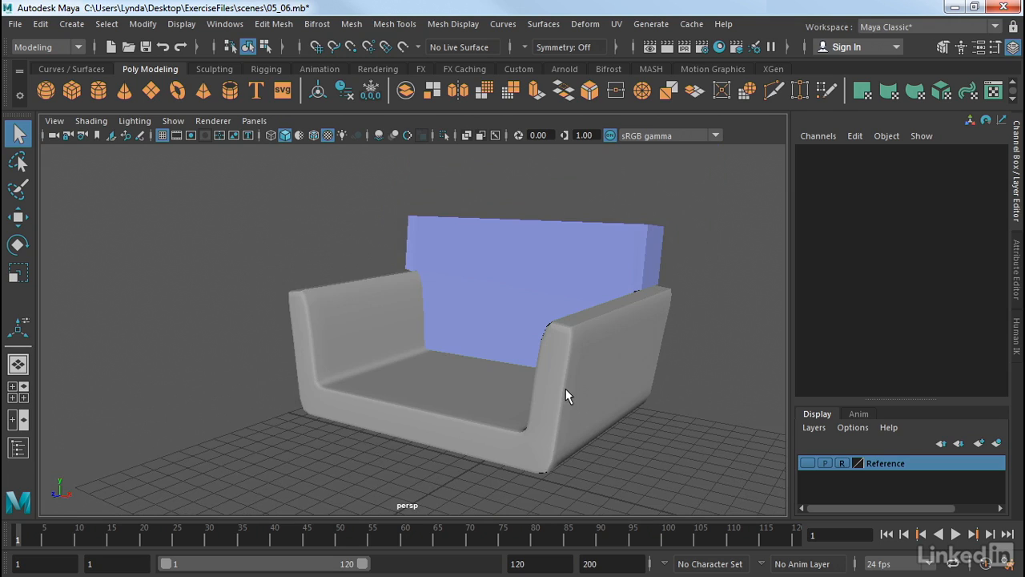